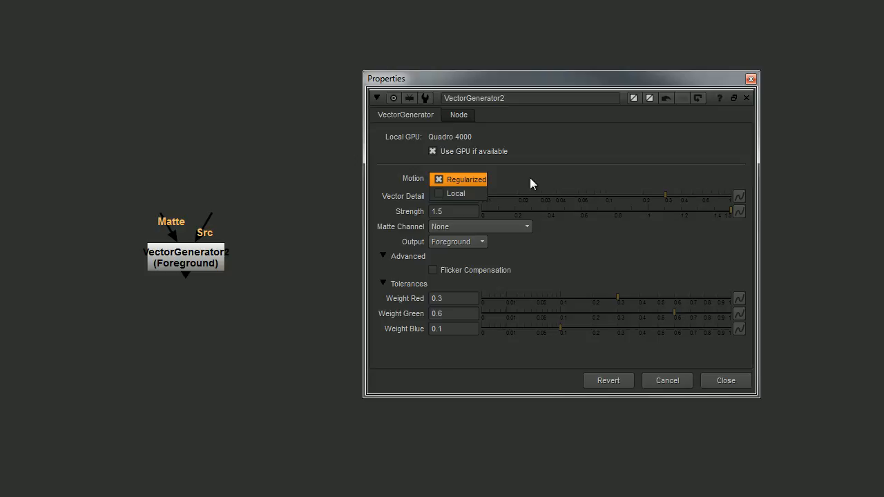
# Step: Switch VectorGenerator2's Motion method to Local and back to Regularized
pyautogui.click(454, 193)
pyautogui.click(460, 178)
pyautogui.click(461, 167)
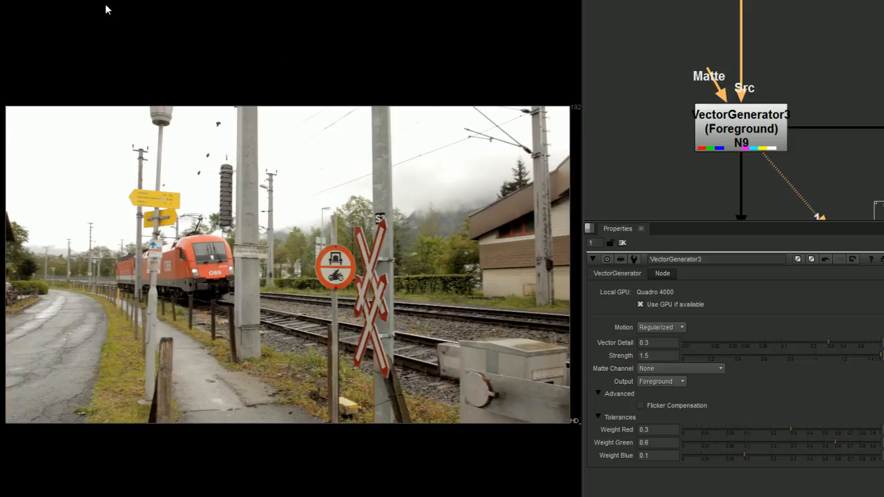
# Step: Show VectorGenerator3's motion layer in the viewer and set the node to Local motion with a Vector Detail of 1
pyautogui.click(28, 1)
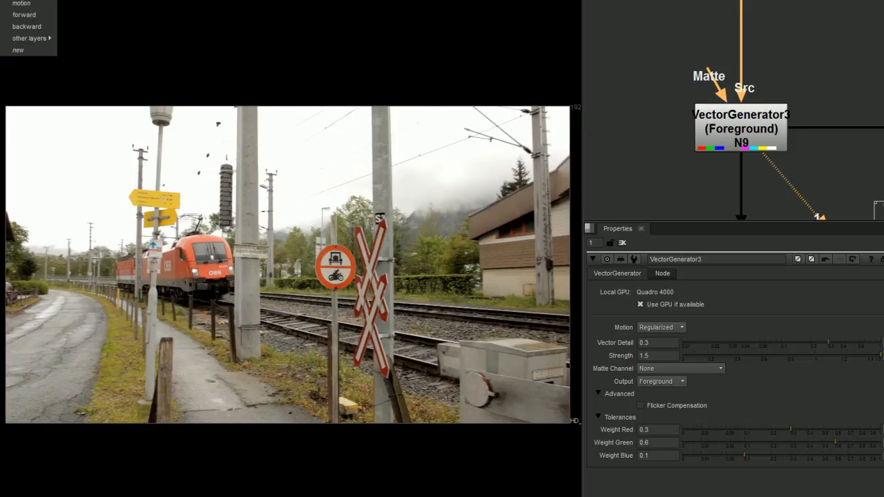
pyautogui.click(26, 5)
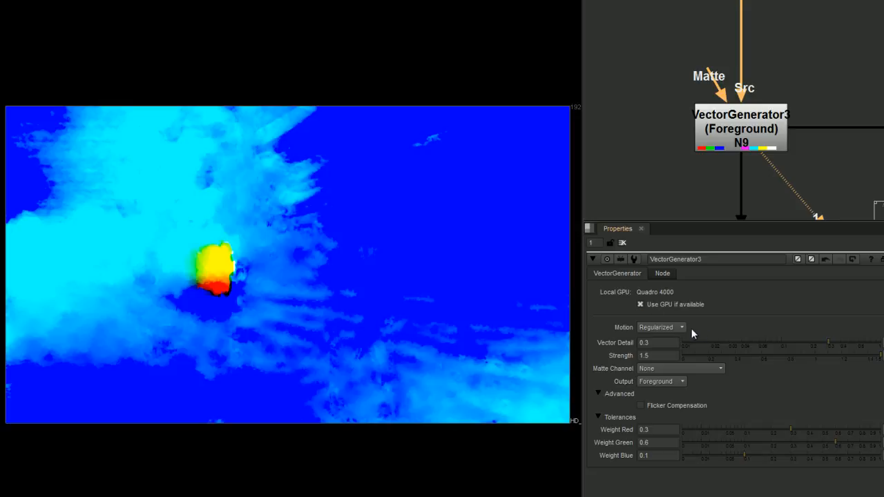
pyautogui.click(669, 328)
pyautogui.click(660, 340)
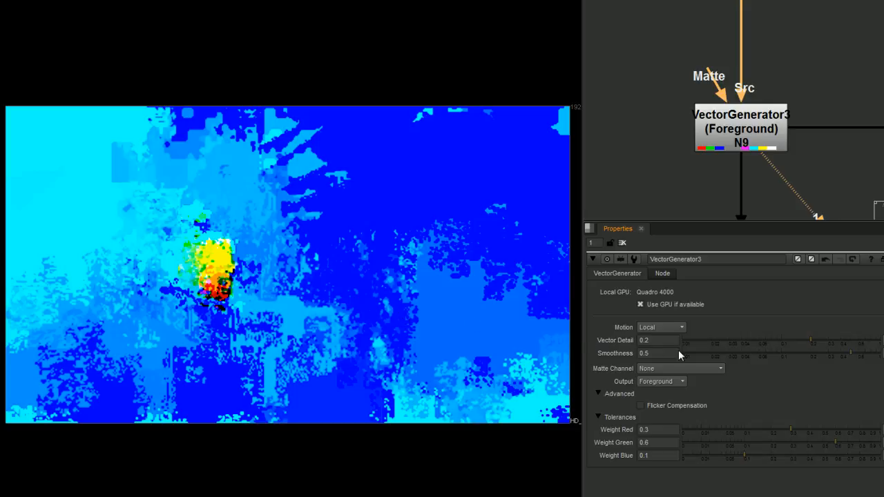
pyautogui.moveTo(811, 339); pyautogui.dragTo(882, 340)
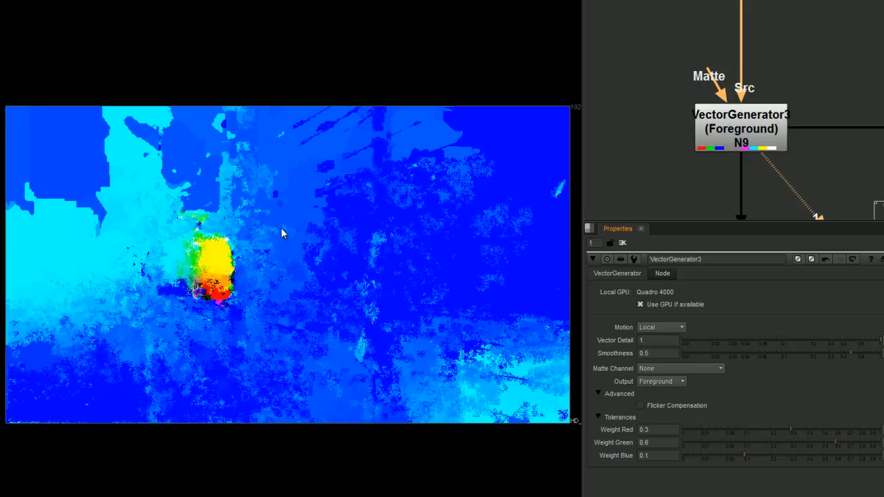
# Step: Switch VectorGenerator3's Motion method back to Regularized and raise its Vector Detail to 1
pyautogui.click(663, 327)
pyautogui.click(667, 316)
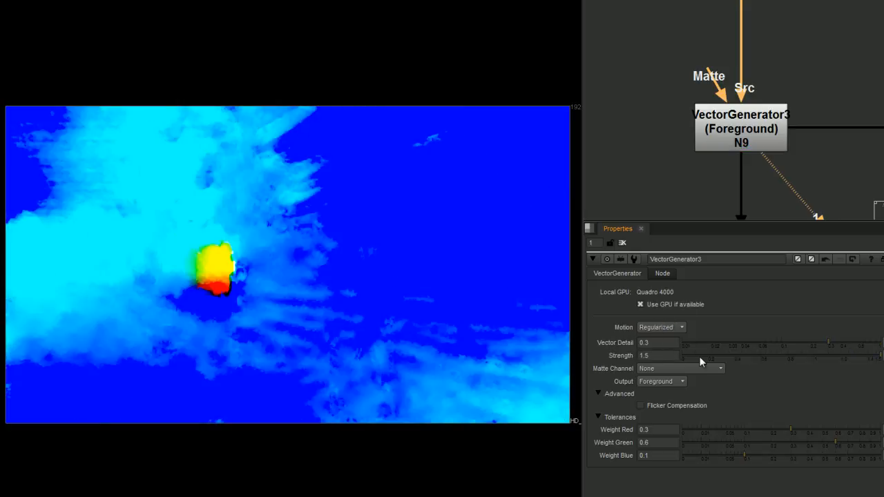
pyautogui.moveTo(833, 344); pyautogui.dragTo(882, 344)
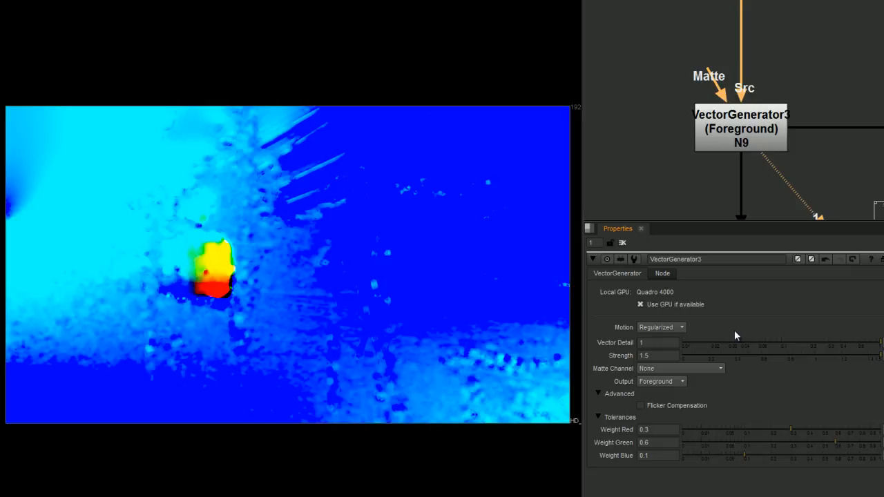
# Step: Alternate VectorGenerator3's Motion method between Local and Regularized to compare the train shot's vectors, finishing on Local
pyautogui.click(663, 327)
pyautogui.click(663, 339)
pyautogui.click(659, 326)
pyautogui.click(661, 316)
pyautogui.click(661, 328)
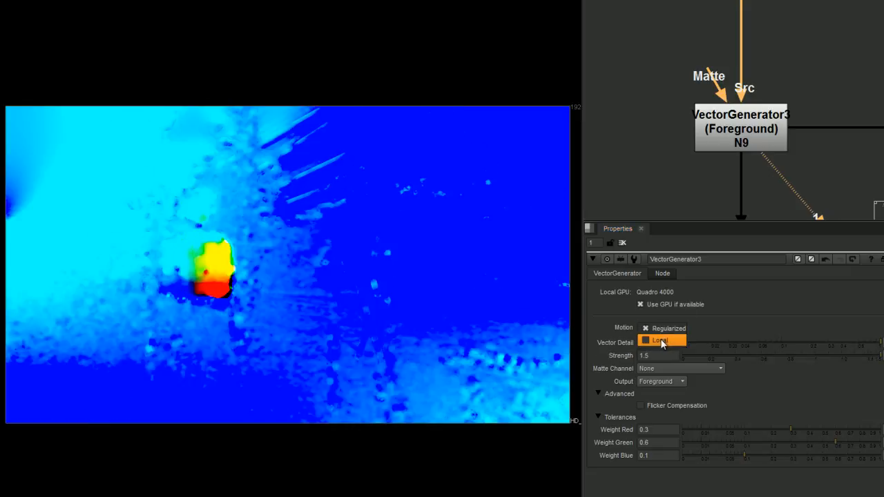
pyautogui.click(661, 341)
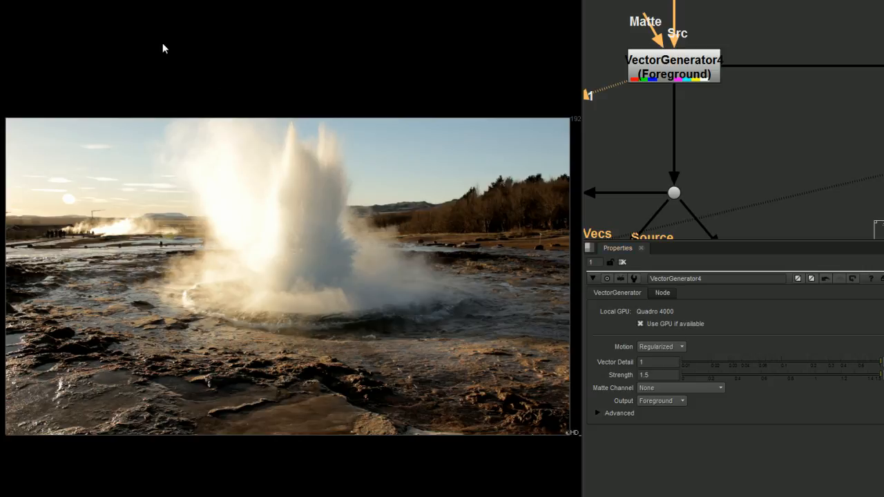
# Step: Show VectorGenerator4's motion vectors for the geyser shot and compare the Local and Regularized methods, finishing on Regularized
pyautogui.click(25, 0)
pyautogui.click(23, 23)
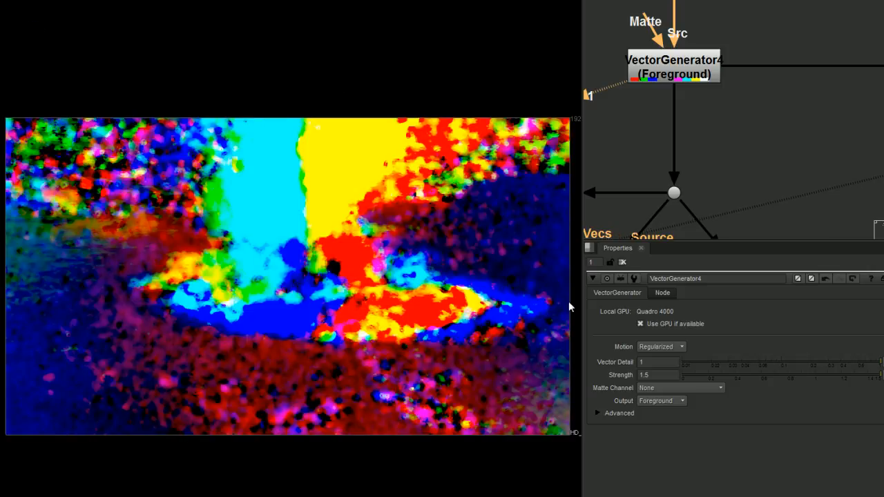
pyautogui.click(682, 347)
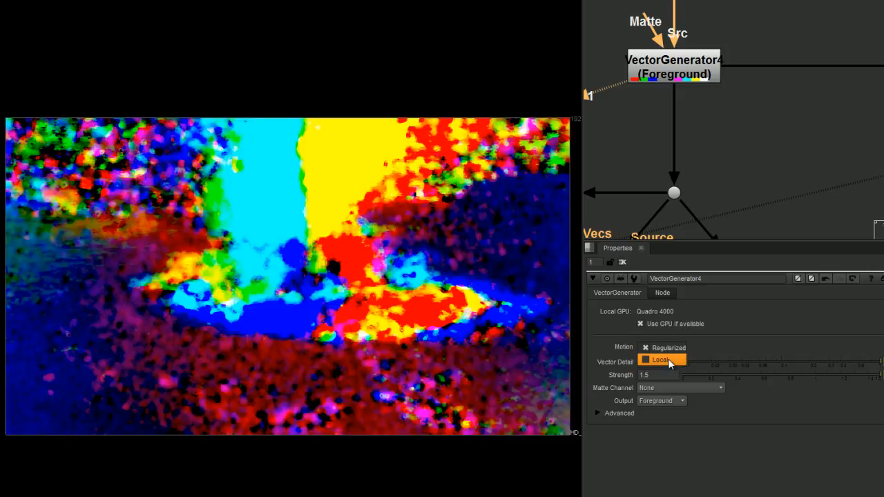
pyautogui.click(668, 361)
pyautogui.click(670, 348)
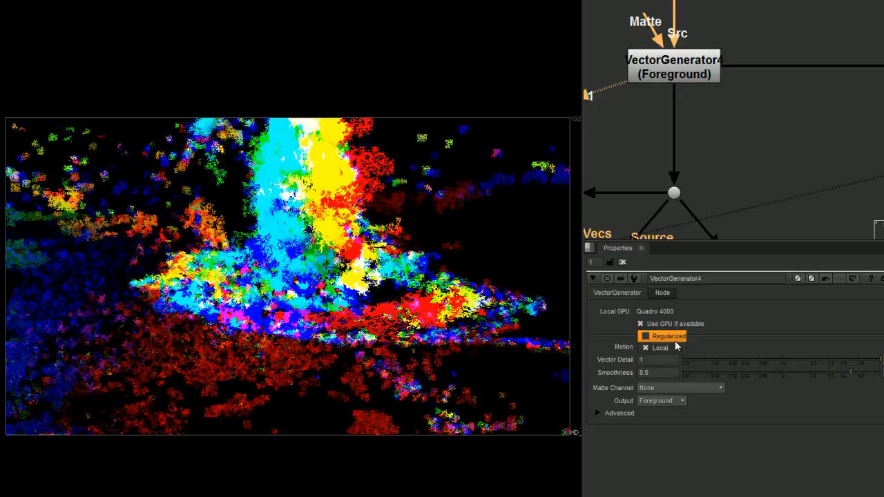
pyautogui.click(674, 338)
pyautogui.click(673, 346)
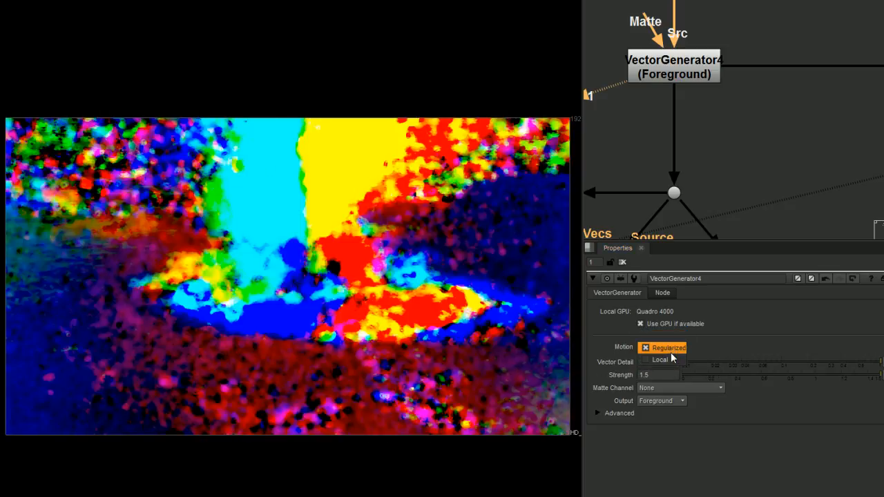
pyautogui.click(666, 359)
pyautogui.click(671, 349)
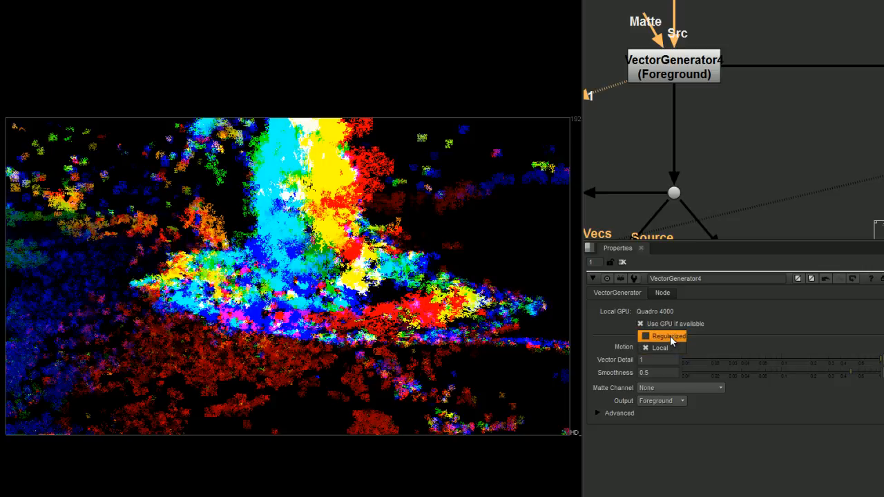
pyautogui.click(668, 337)
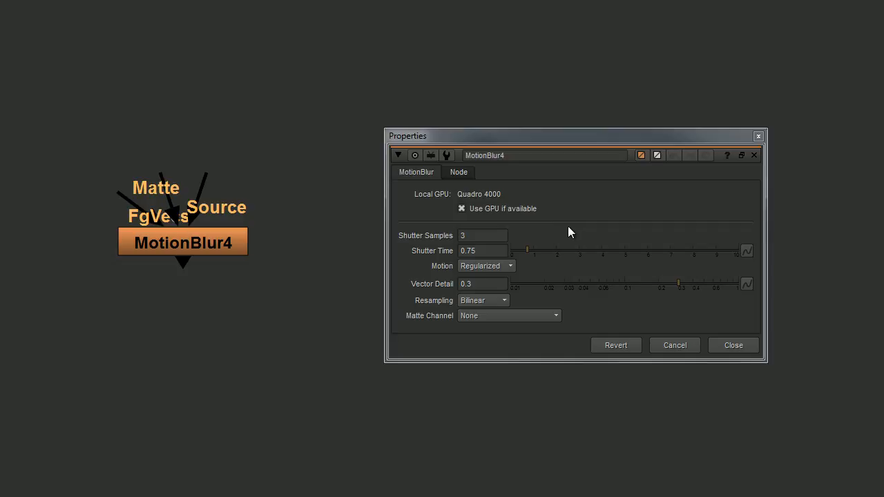
# Step: Examine the available Motion and Resampling options of MotionBlur4, keeping Regularized and Bilinear
pyautogui.click(504, 266)
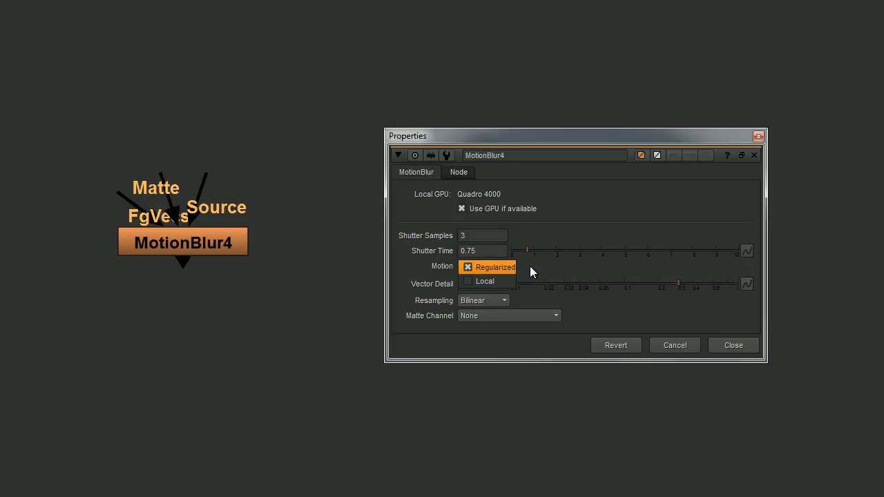
pyautogui.click(529, 267)
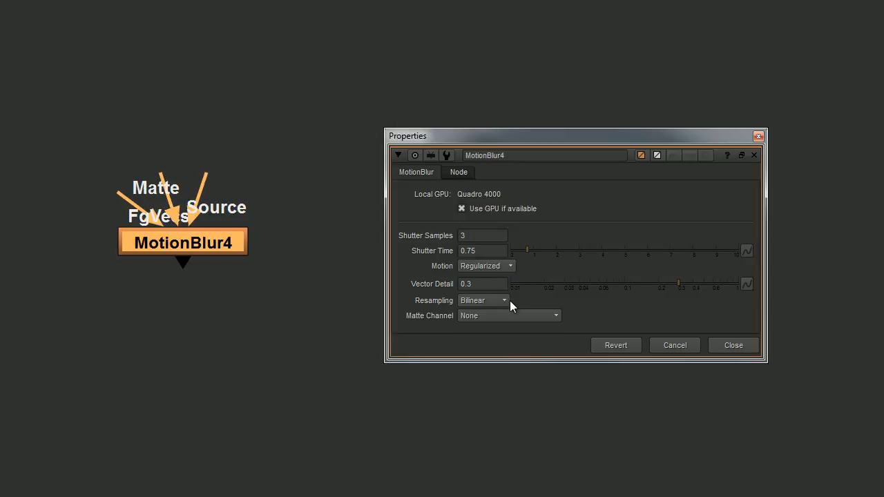
pyautogui.click(491, 299)
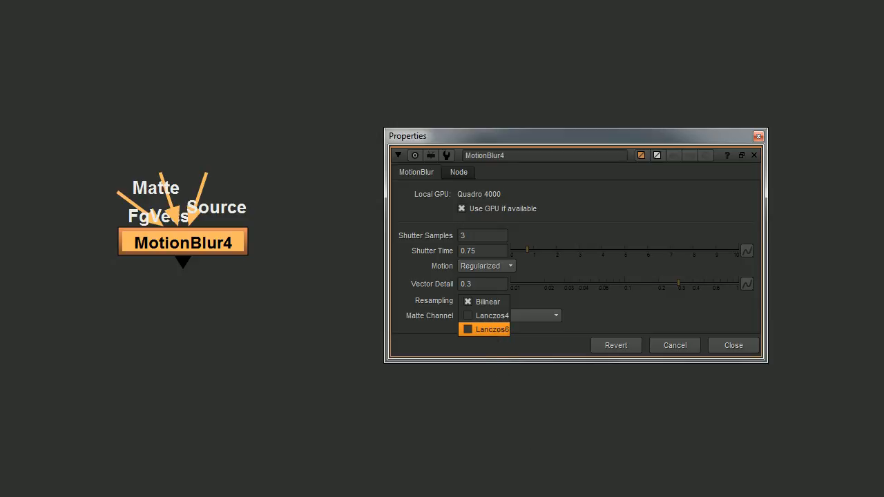
pyautogui.press('Escape')
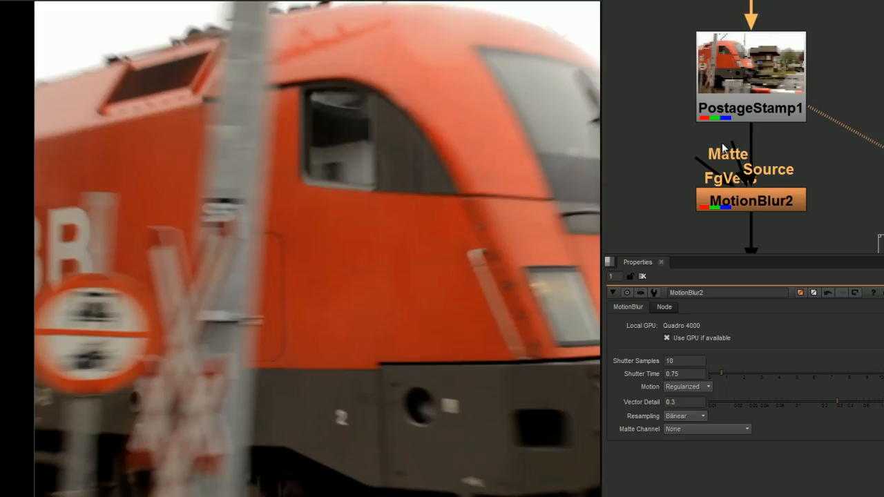
# Step: View MotionBlur2's output on the train and compare its Local and Regularized motion methods, finishing on Regularized
pyautogui.click(750, 205)
pyautogui.press('1')
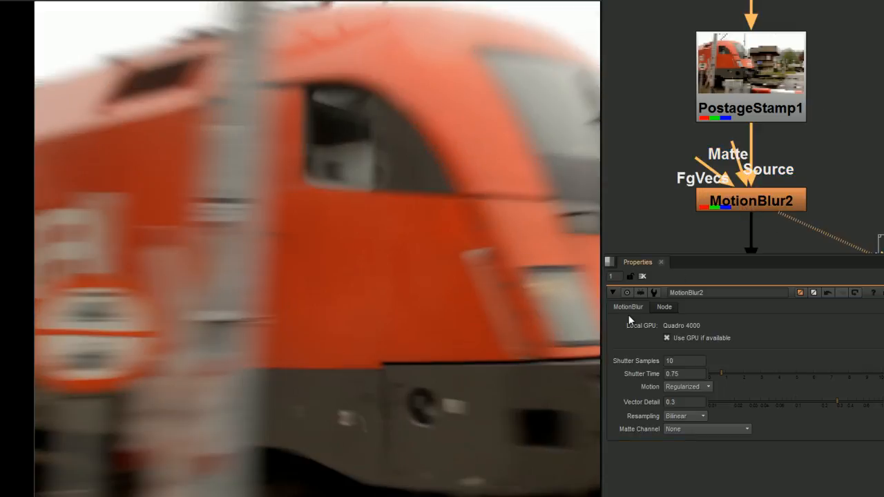
pyautogui.click(707, 388)
pyautogui.click(693, 400)
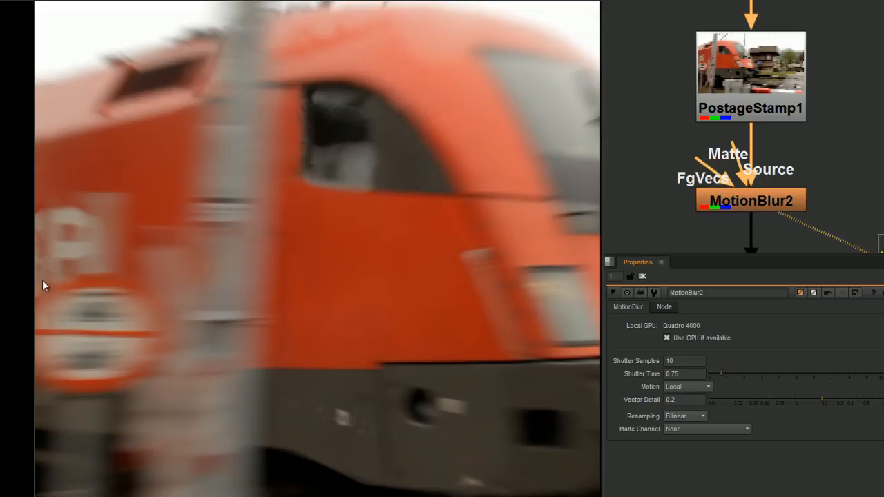
pyautogui.click(697, 385)
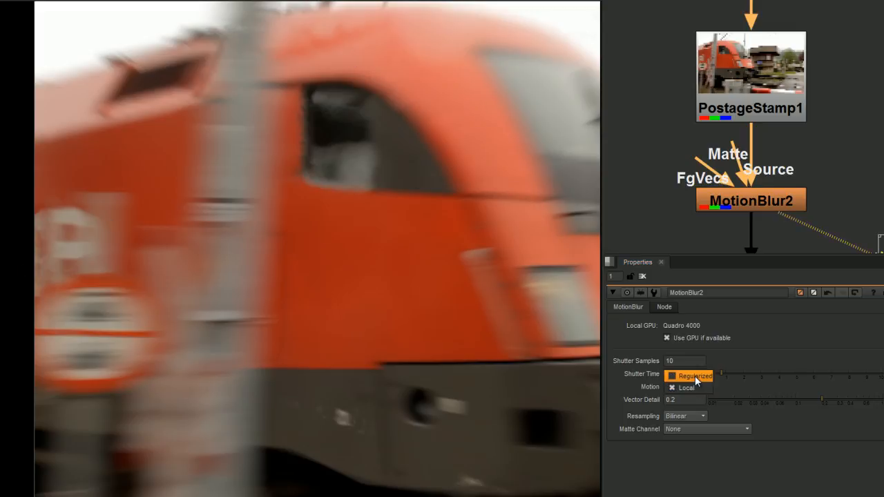
pyautogui.click(695, 376)
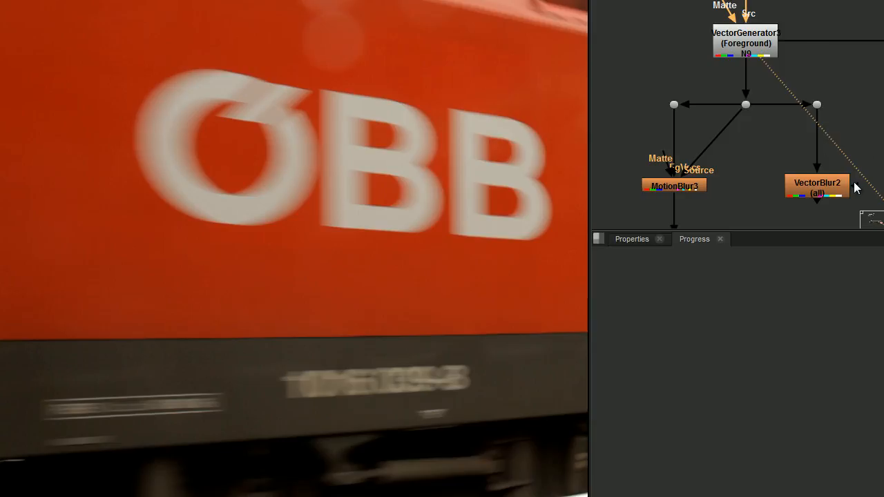
# Step: View the output of MotionBlur3 and of VectorBlur2 to compare the two blurs on the train lettering
pyautogui.click(675, 186)
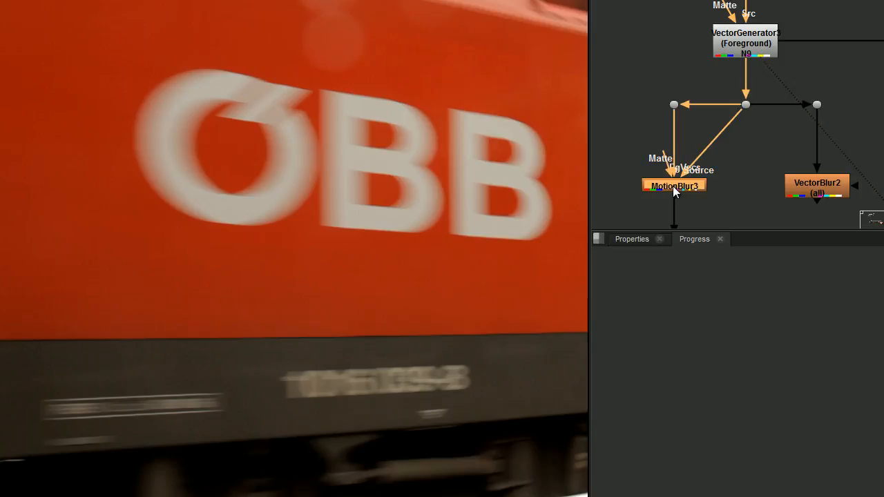
pyautogui.press('1')
pyautogui.click(721, 199)
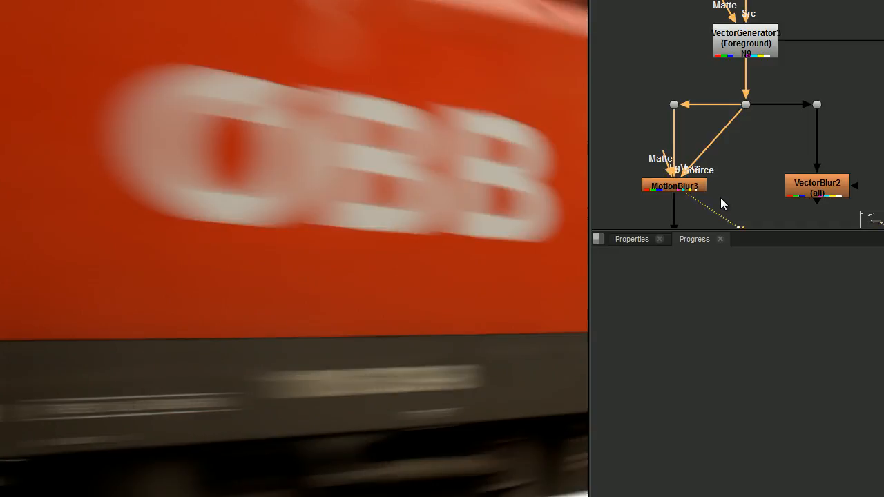
pyautogui.click(812, 192)
pyautogui.press('1')
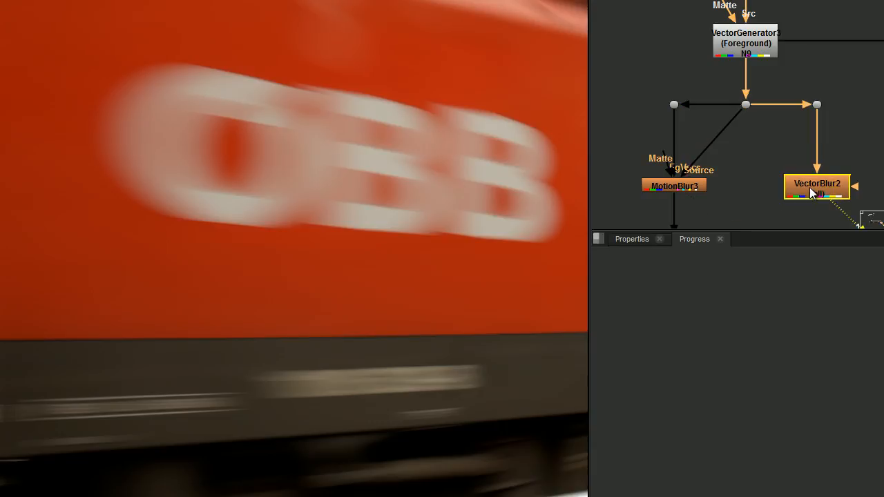